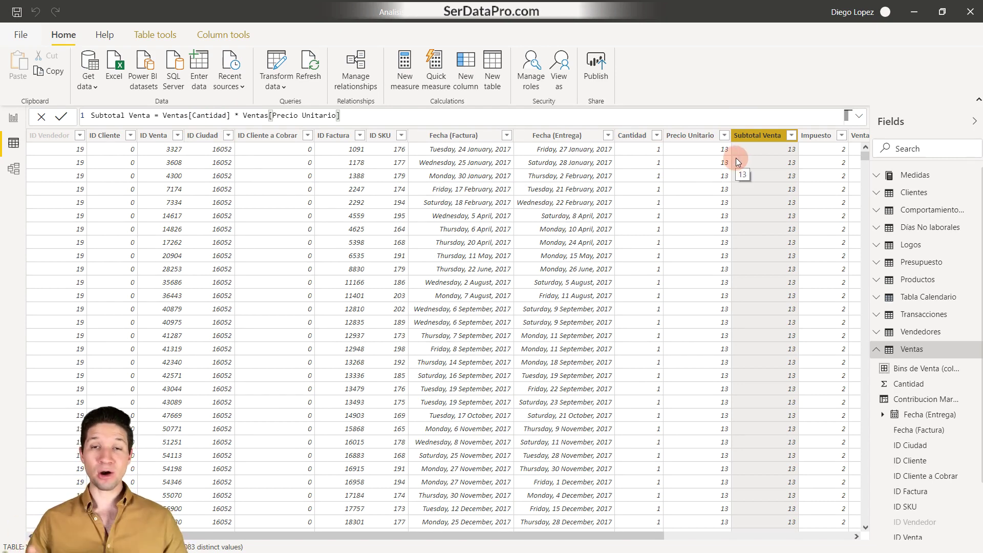
- Open the Ventas query in the Power Query Editor, refresh its data preview, and select the Precio Unitario column
left_click(277, 60)
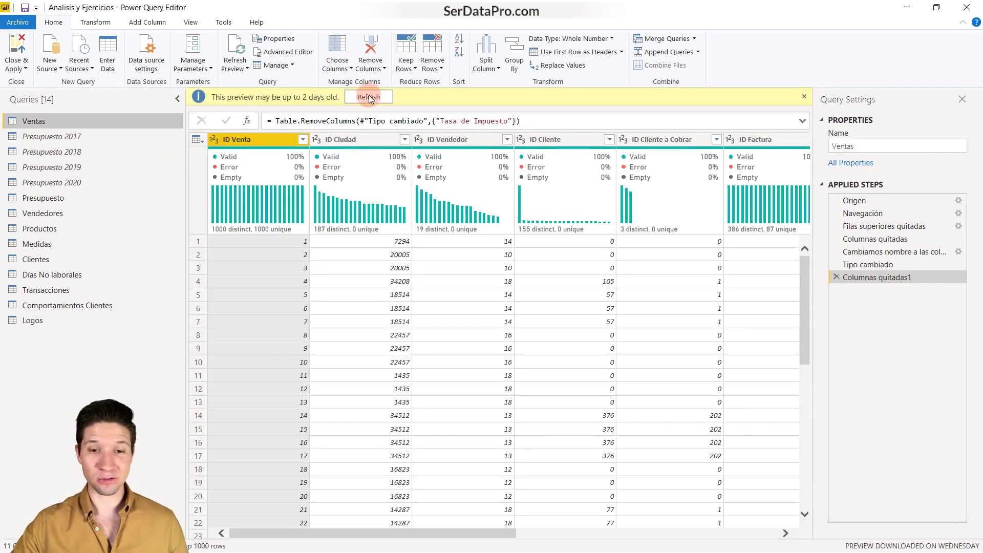
left_click(369, 97)
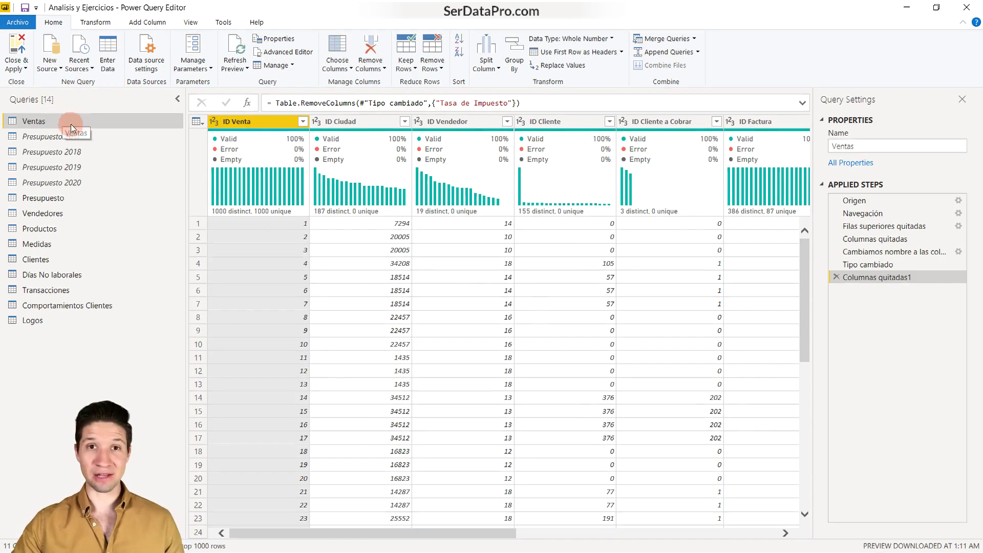
scroll(646, 321, "right", 5)
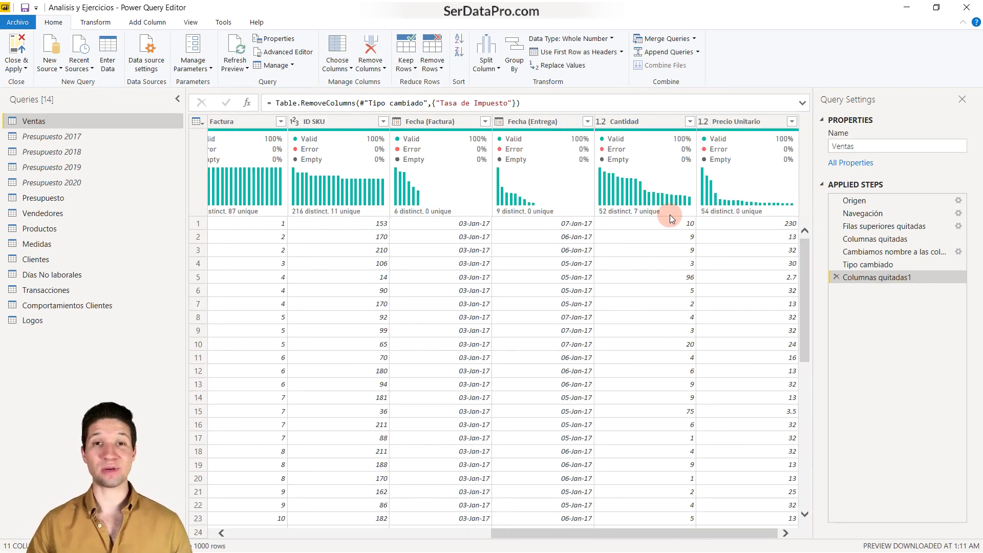
mouse_move(670, 214)
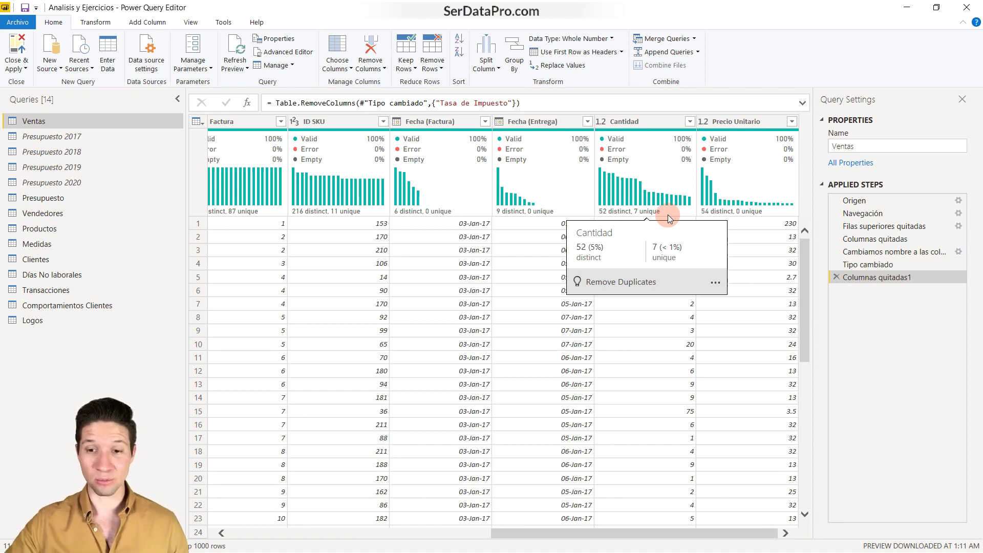
left_click(732, 122)
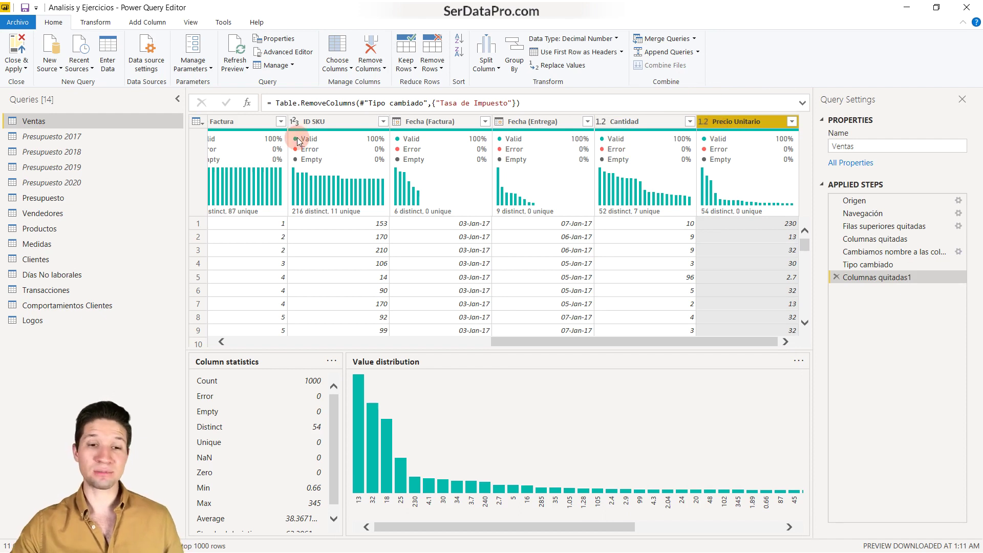
- Start a new custom column in the Ventas query and name it "SubTotal (Query Editor)"
left_click(147, 26)
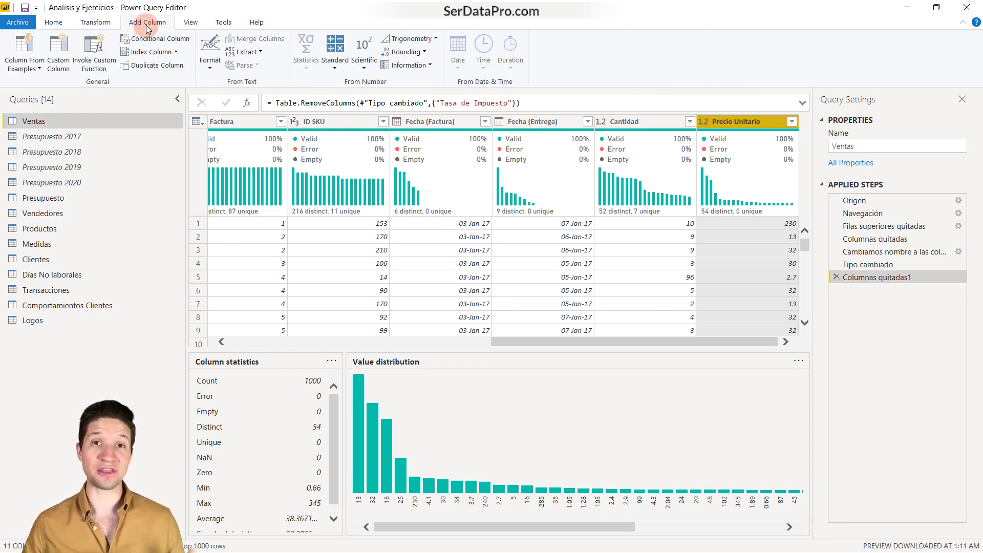
left_click(58, 63)
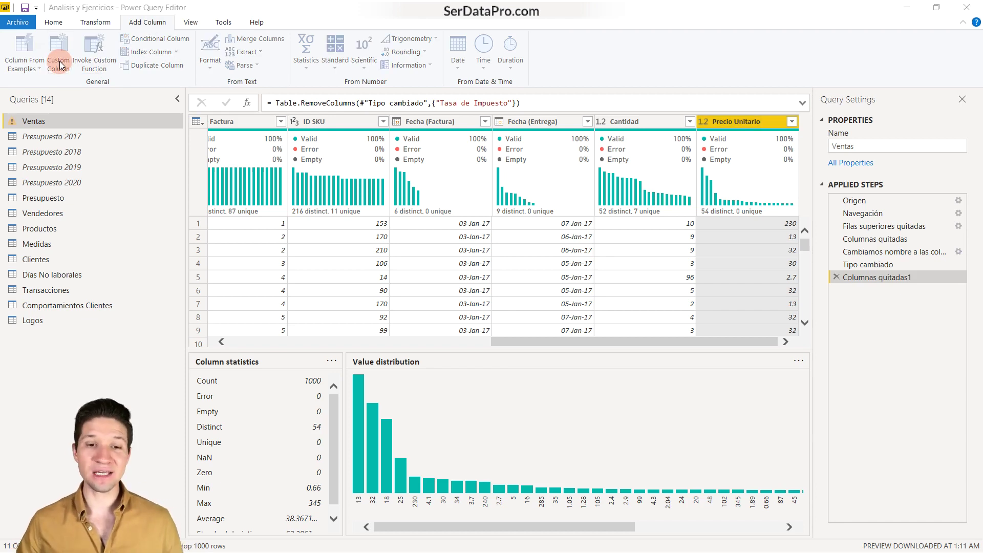
left_click(311, 215)
double_click(311, 215)
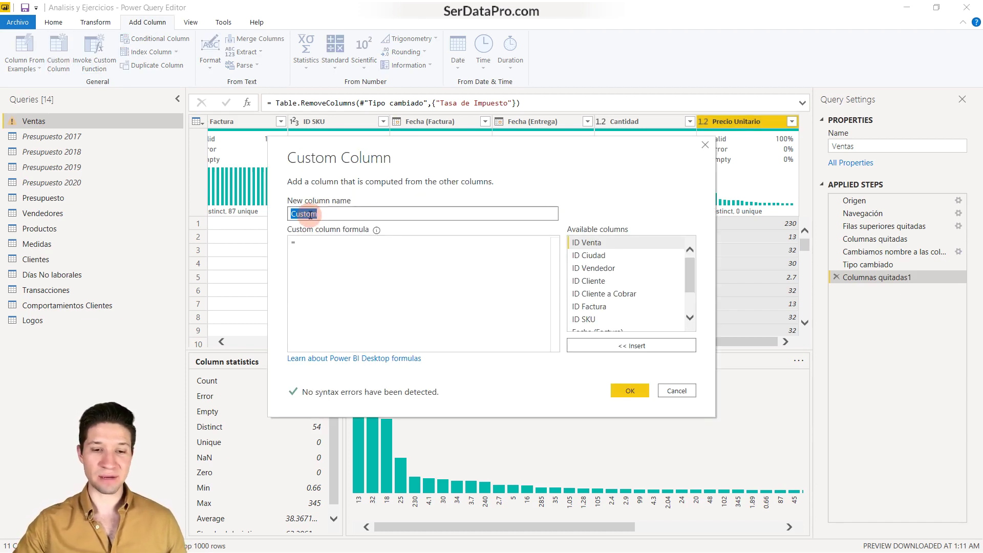
type("SubTotal")
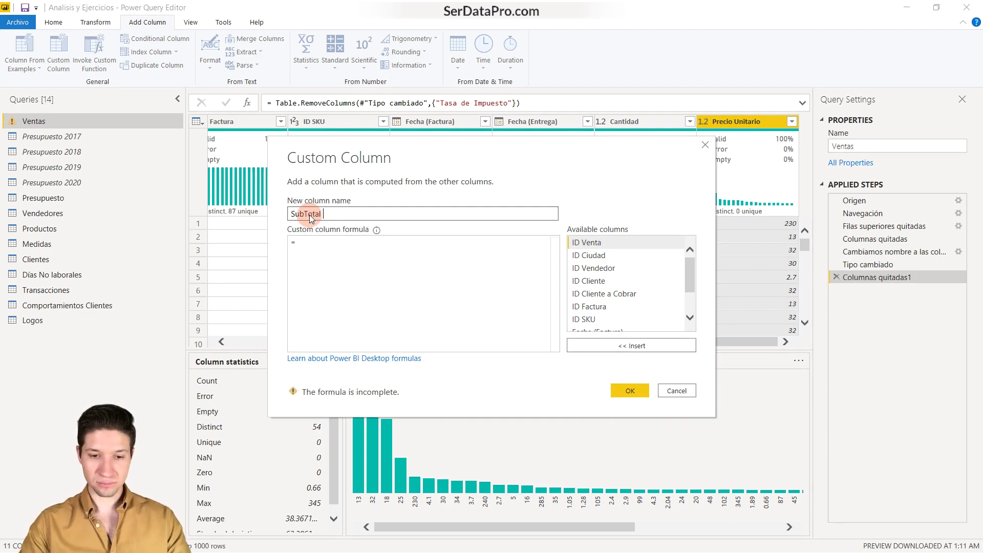
type(" (Query")
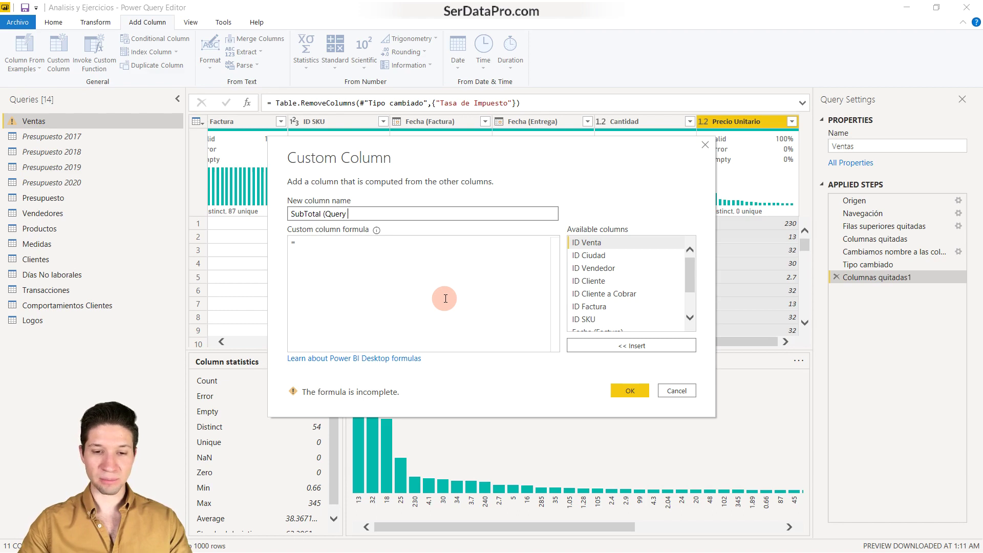
type(" Editor)")
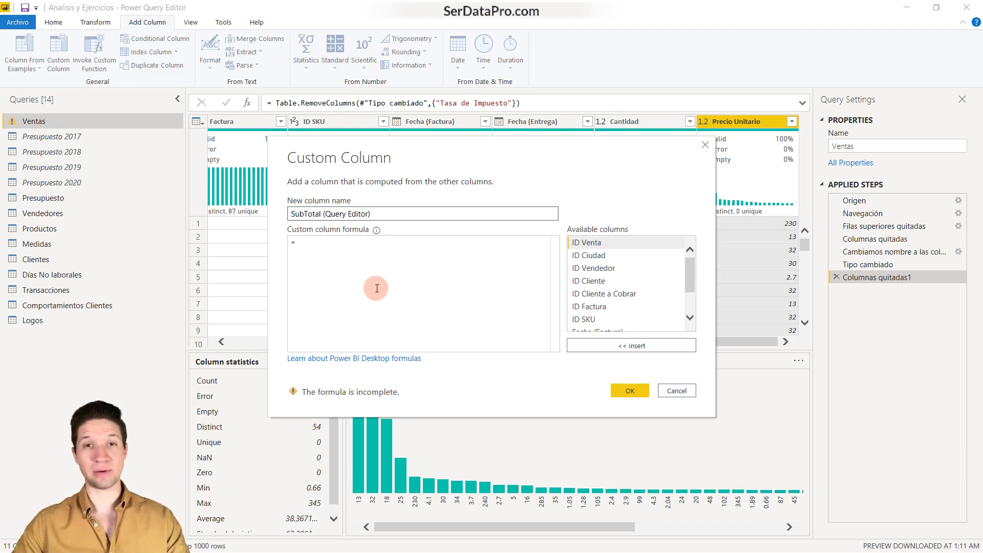
- Create the custom column with the formula [Cantidad] * [Precio Unitario] and set its data type to Decimal Number
left_click(445, 299)
scroll(656, 304, "down", 1)
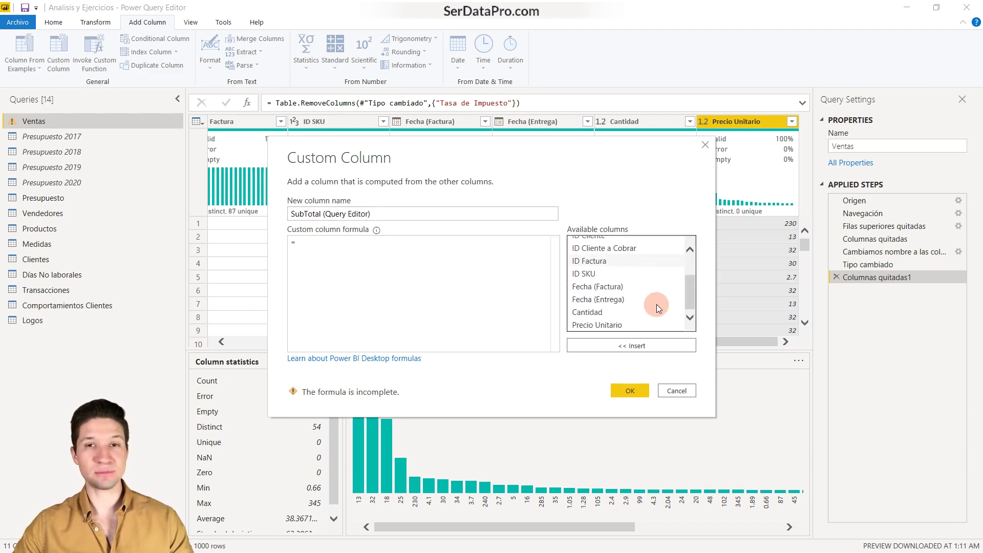
double_click(577, 314)
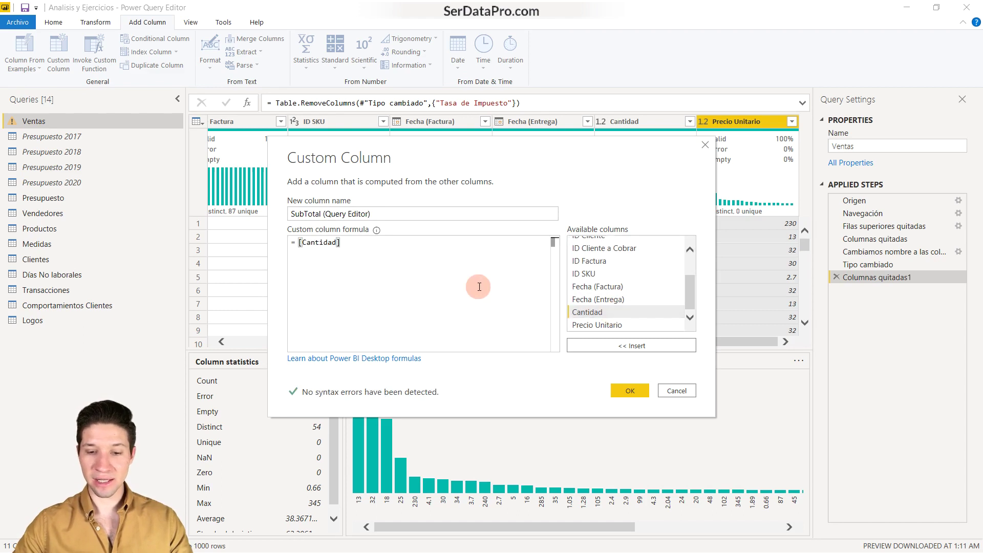
type("*")
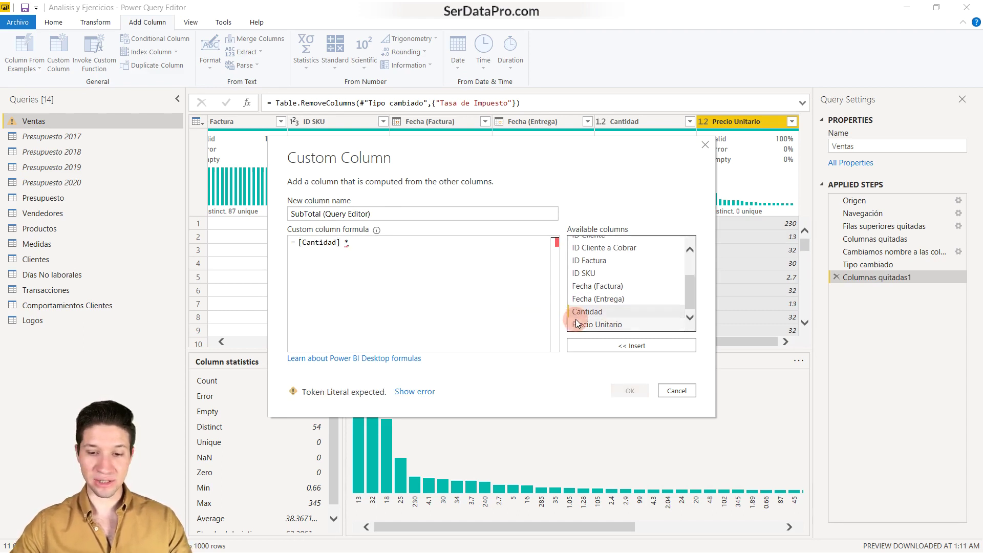
double_click(583, 325)
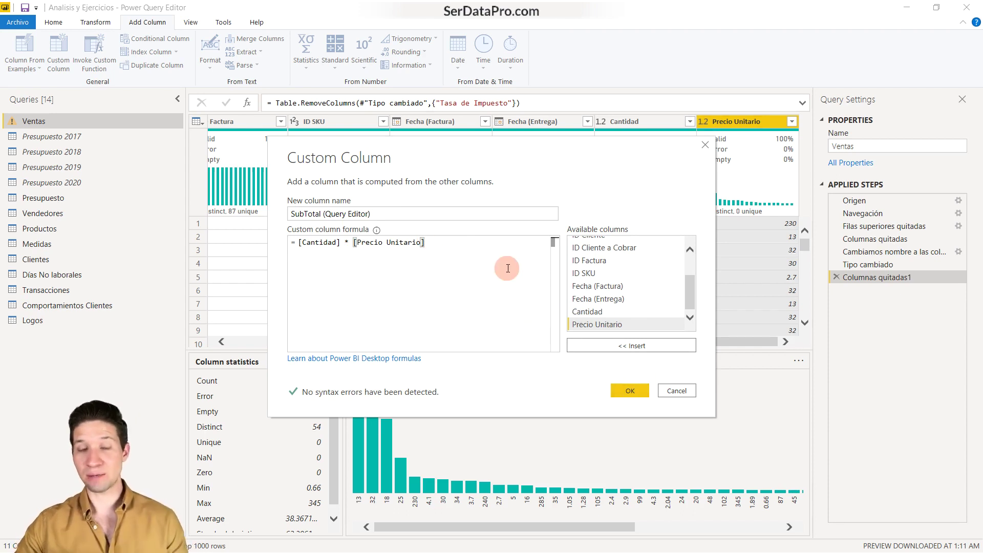
left_click(629, 391)
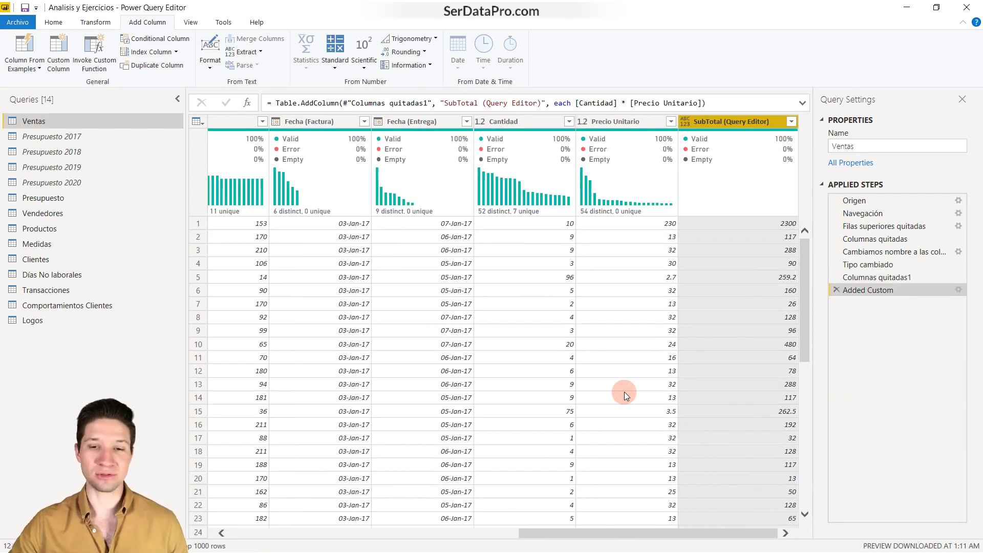
left_click(686, 120)
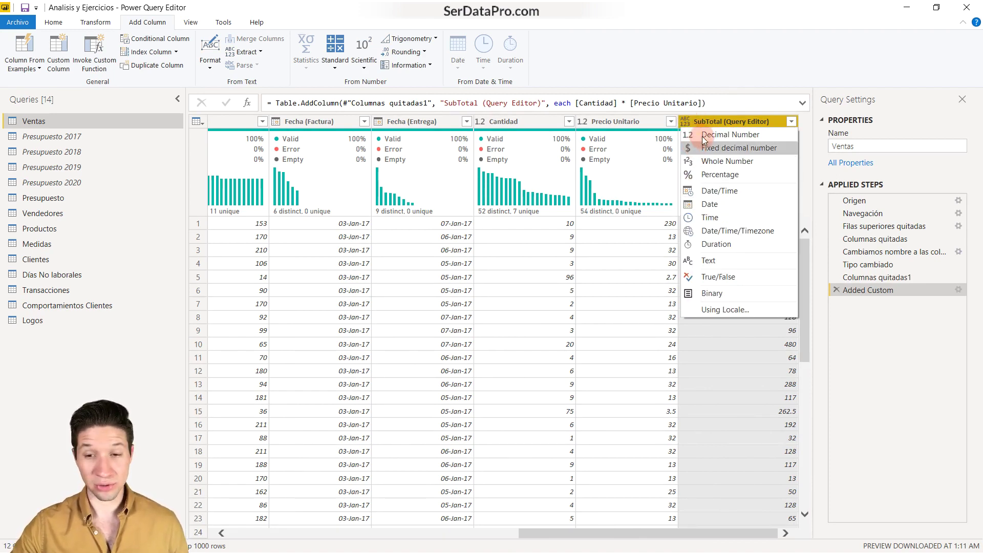
left_click(704, 135)
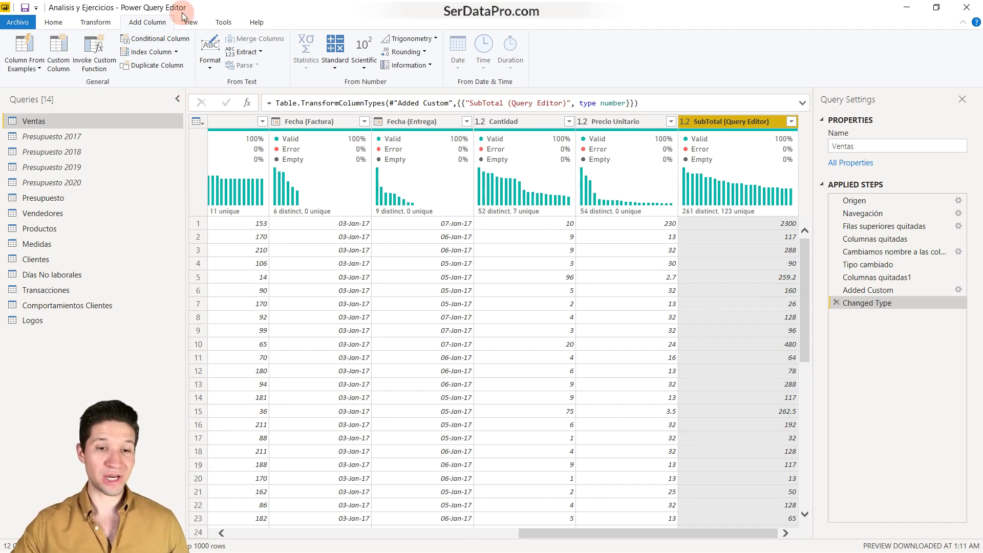
- Start a conditional column in the Ventas query and name it "Segmento Ticket"
left_click(182, 45)
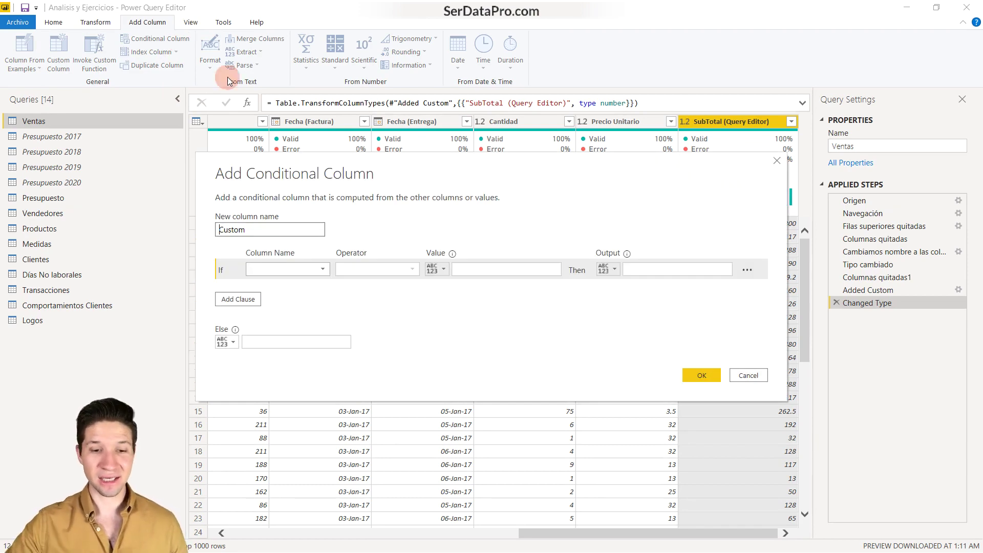
double_click(226, 230)
type("Segmento Ticket")
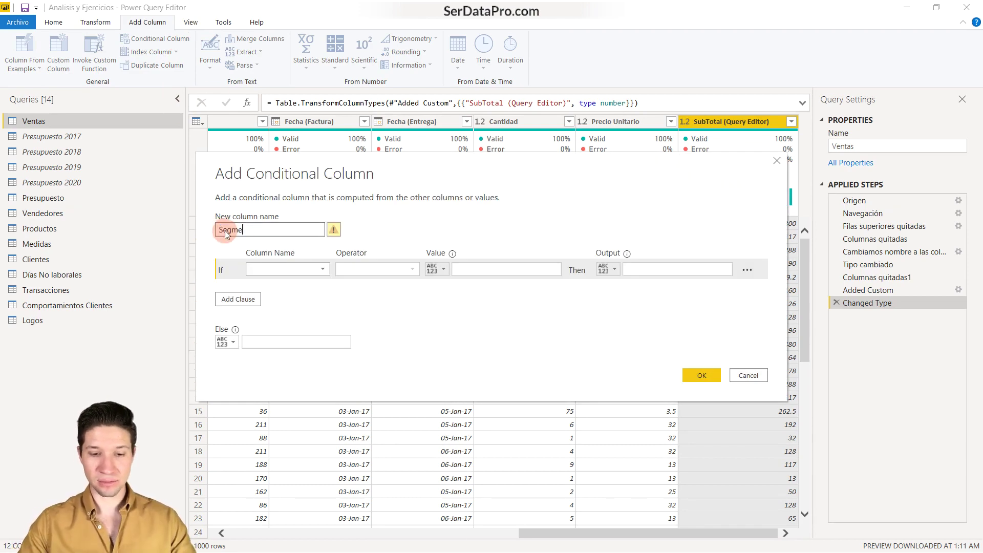
- Define the first condition so that SubTotal (Query Editor) is less than 500 outputs "Ticket Pequeño"
left_click(280, 269)
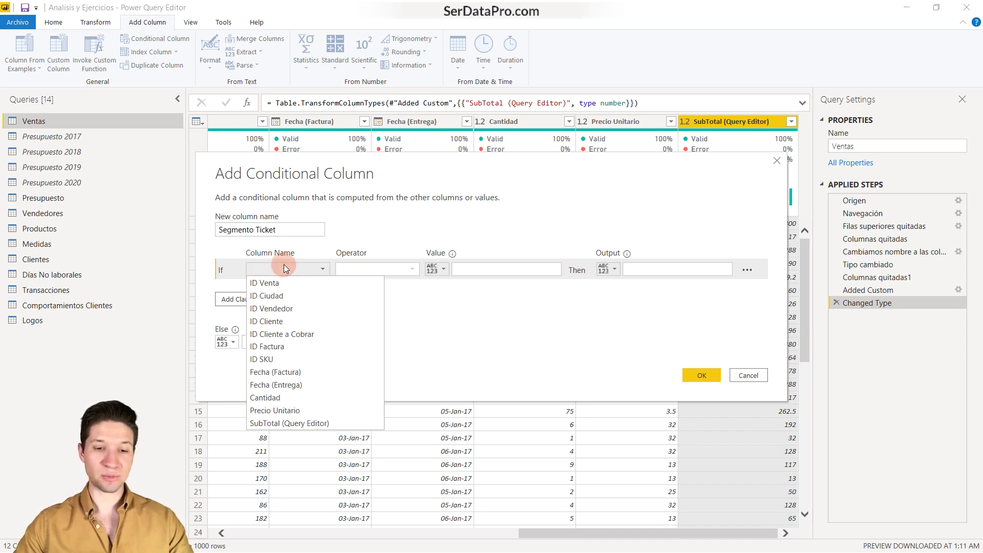
left_click(300, 423)
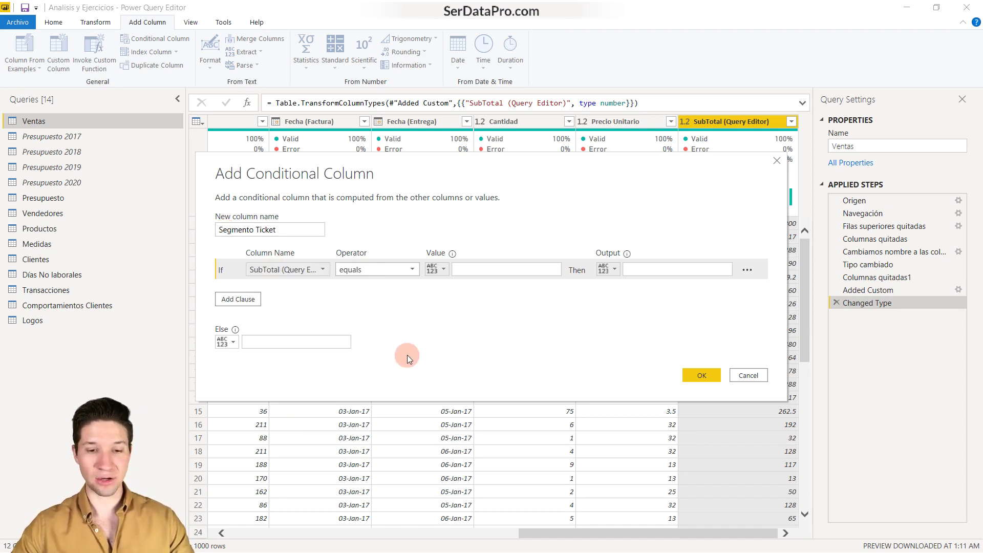
left_click(380, 268)
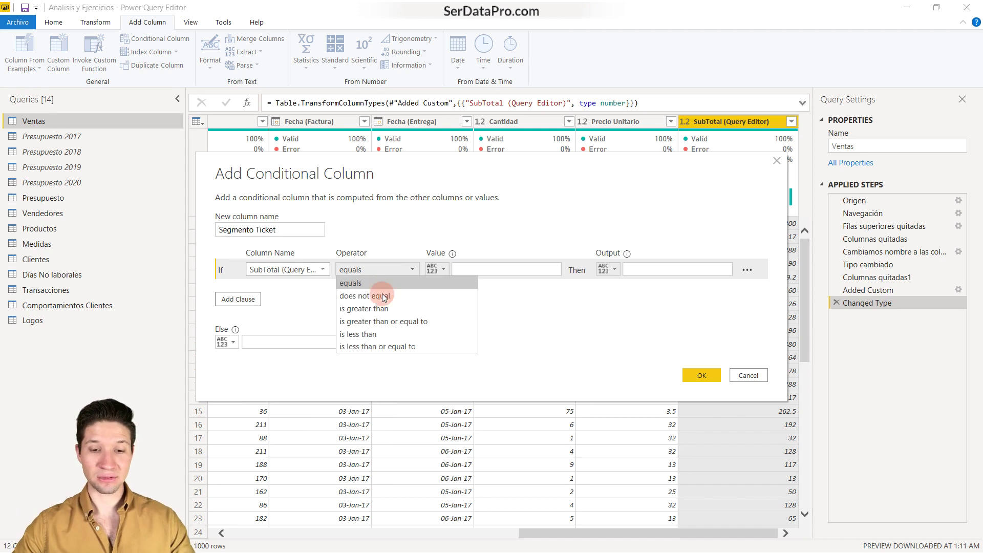
left_click(372, 333)
left_click(512, 267)
type("5")
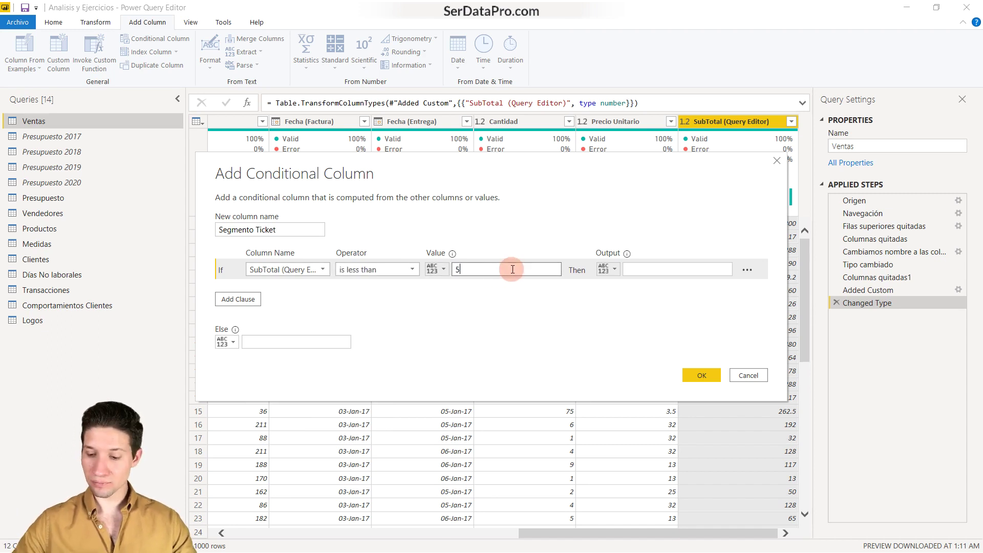
type("0000")
key("BackSpace")
key("BackSpace")
left_click(658, 269)
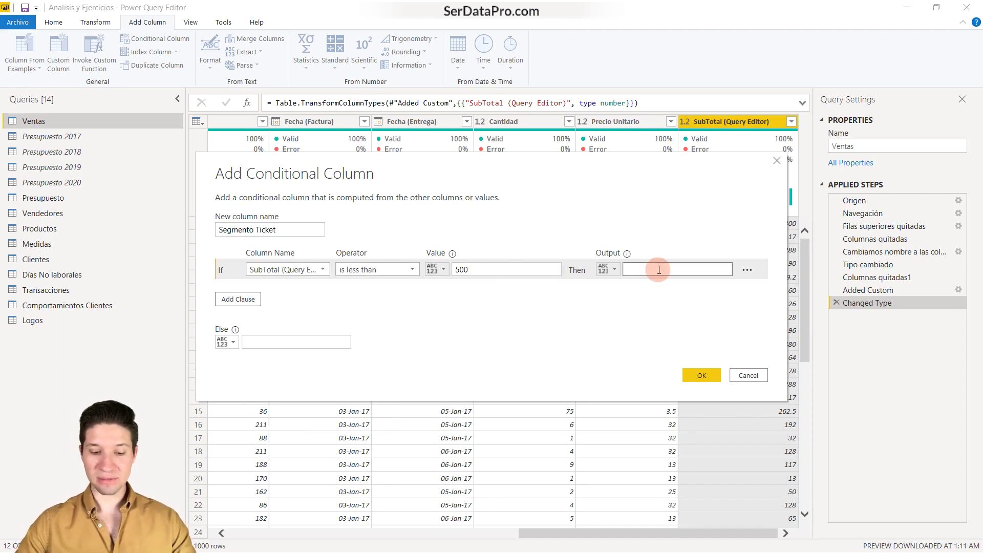
type("Ticket Pequ")
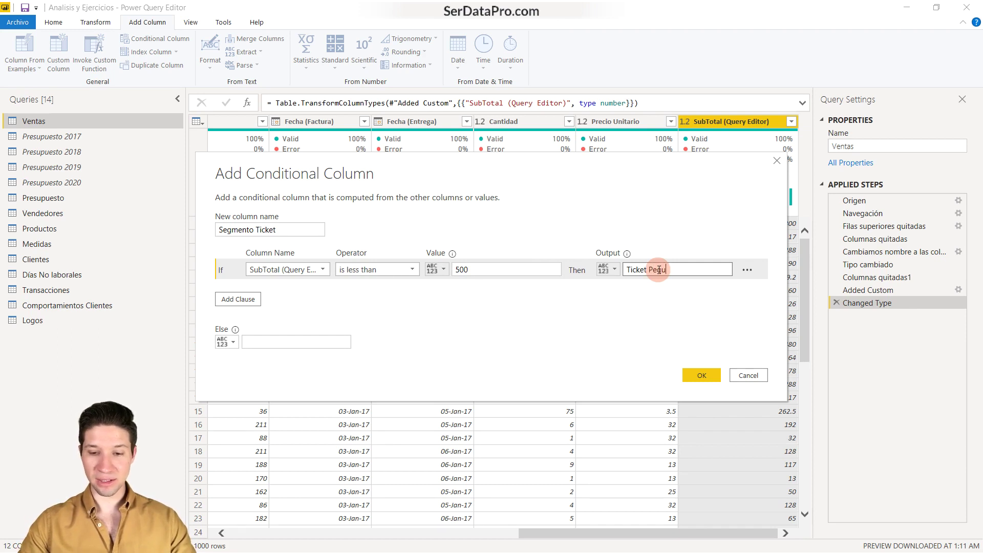
type("eño")
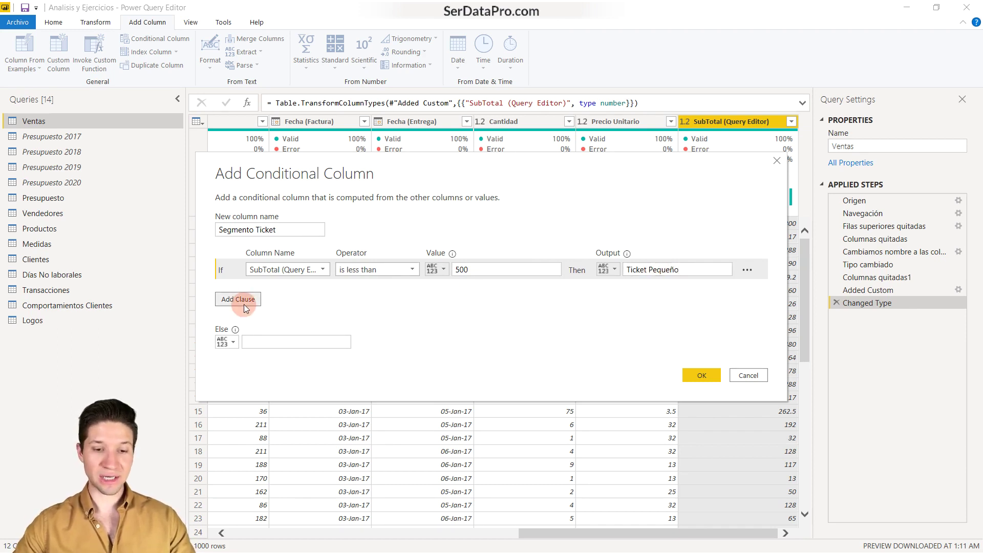
- Add an else-if clause that outputs "Ticket Promedio" when SubTotal (Query Editor) is less than 1000
left_click(244, 304)
left_click(285, 289)
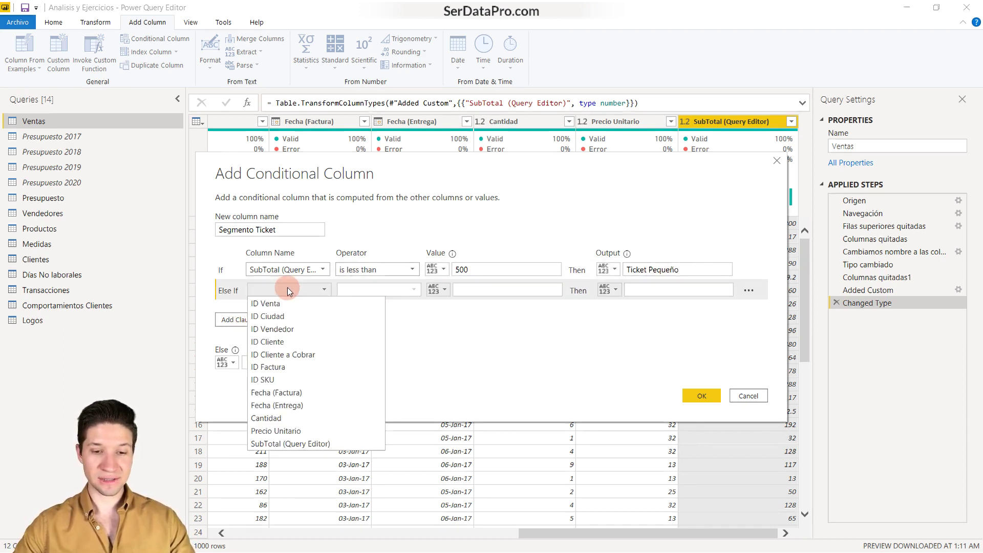
left_click(301, 441)
left_click(390, 288)
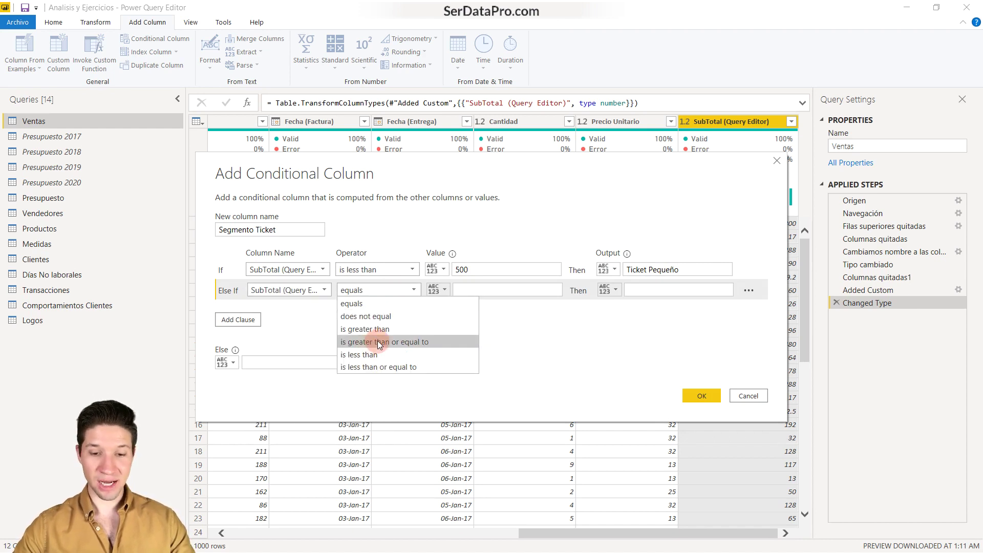
left_click(358, 354)
left_click(466, 290)
type("1000")
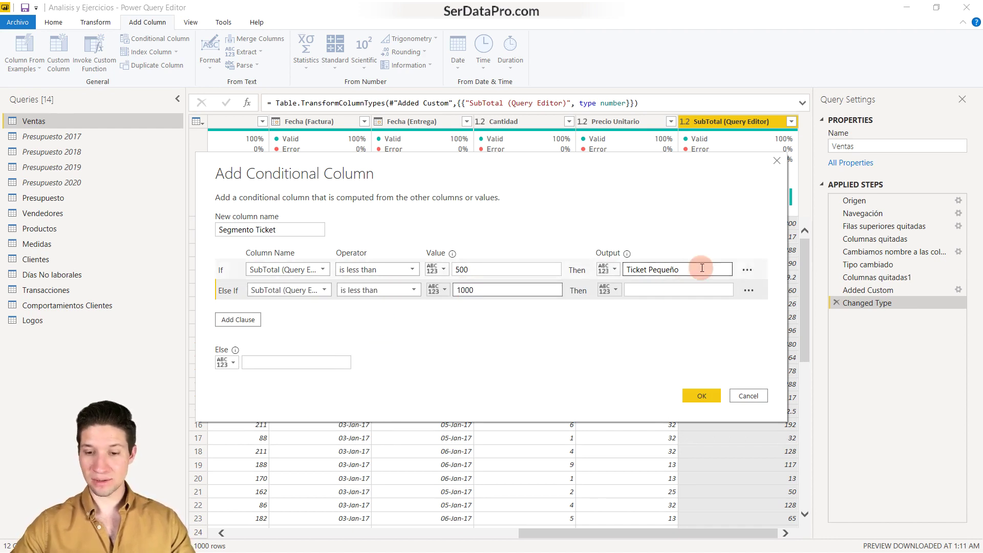
left_click(678, 292)
type("Ticket Promedio")
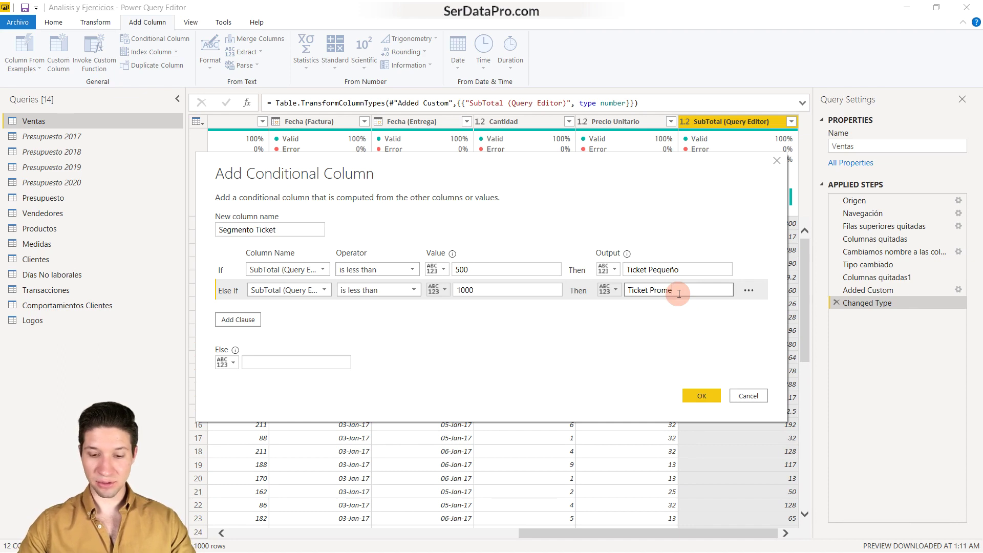
- Create the conditional column with "Ticket Grande" as the else output, and close the query editor applying the changes
left_click(336, 361)
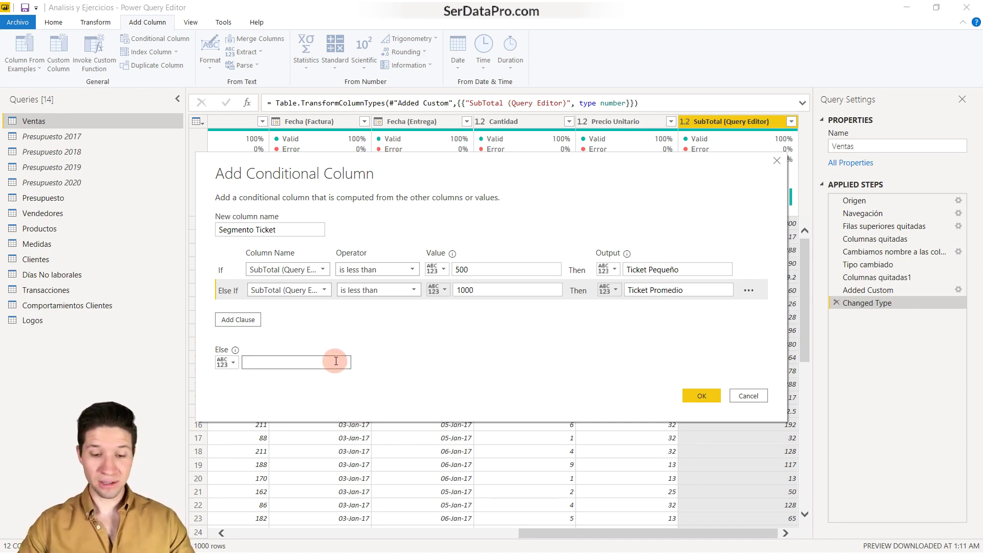
type("Ticket Grande")
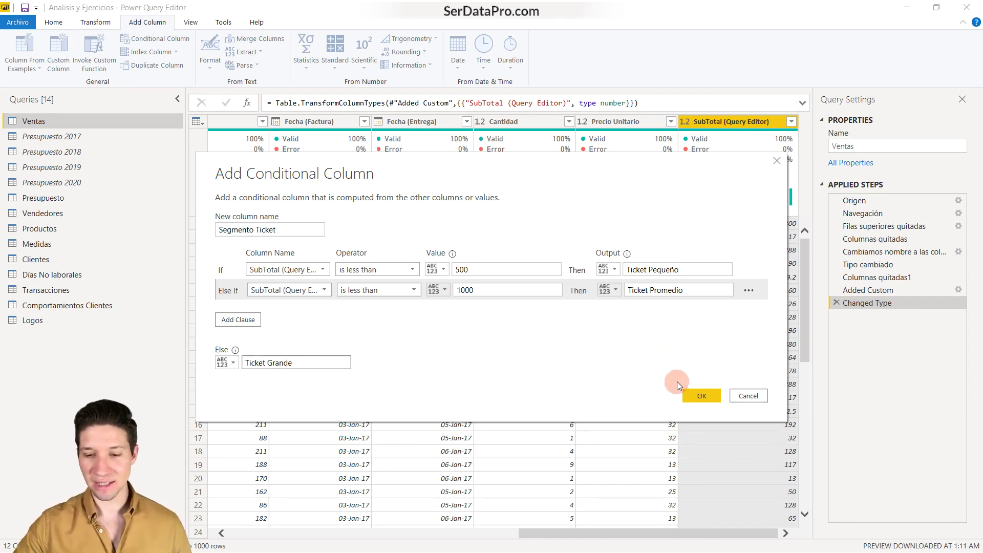
left_click(717, 402)
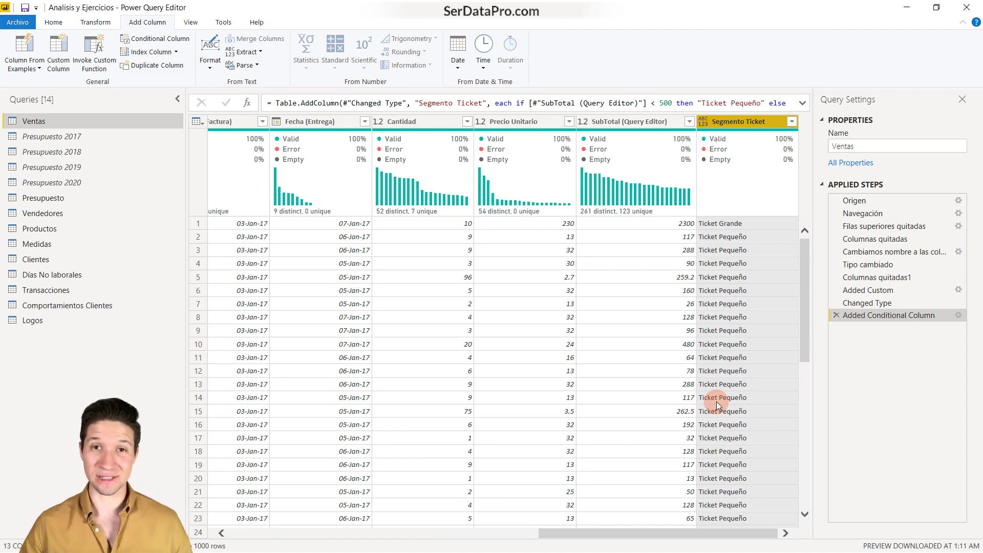
left_click(48, 25)
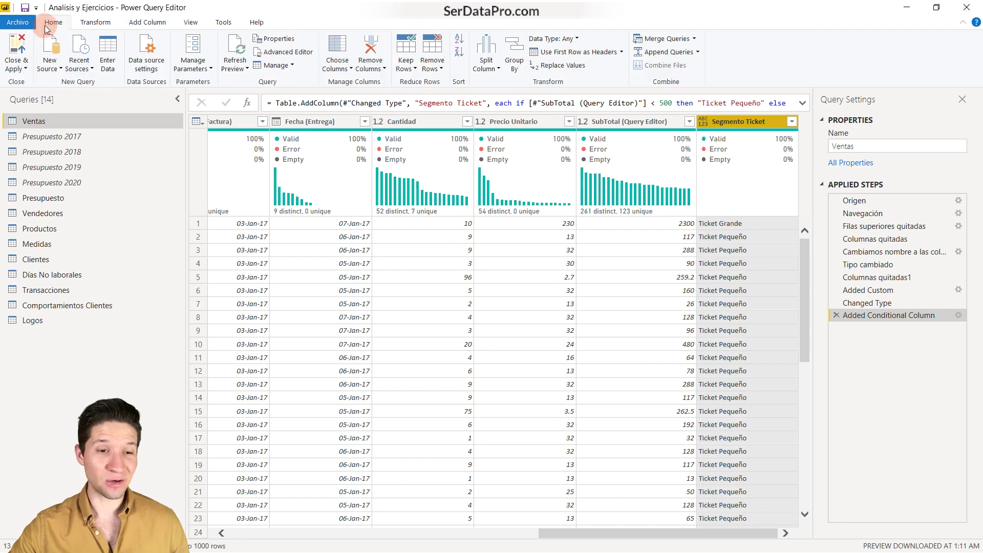
left_click(19, 47)
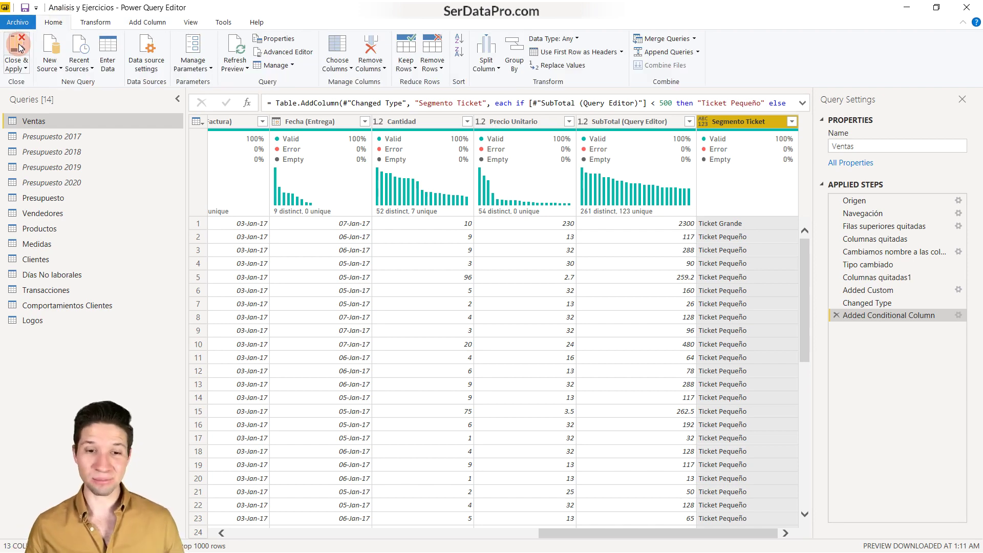